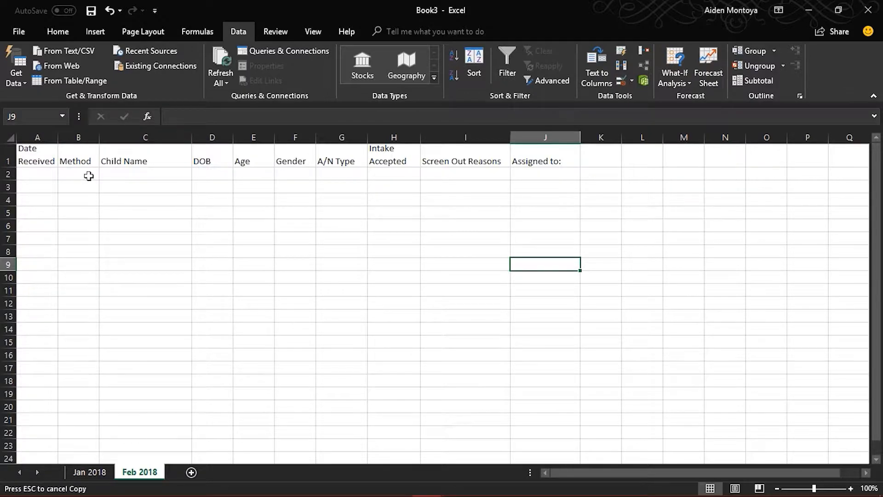
Step: Select the Method cells B2:B50 on the Feb 2018 sheet and add a new sheet named Values
left_click(88, 175)
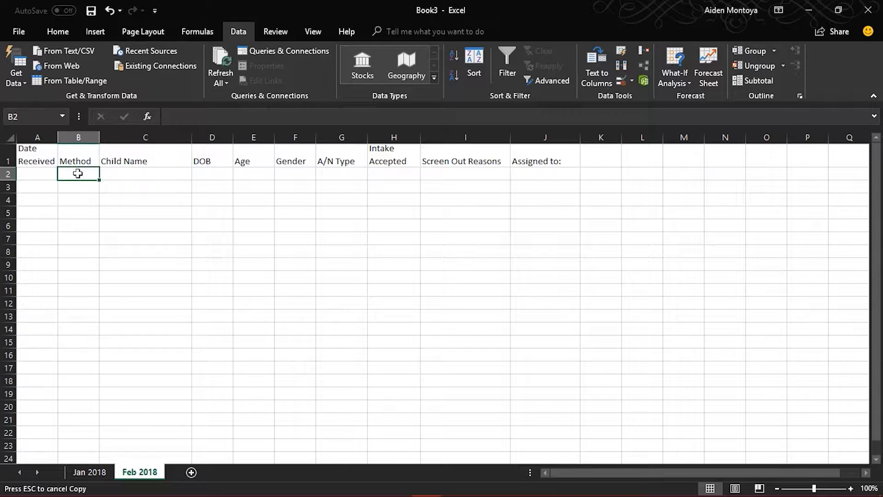
left_click_drag(77, 173, 81, 447)
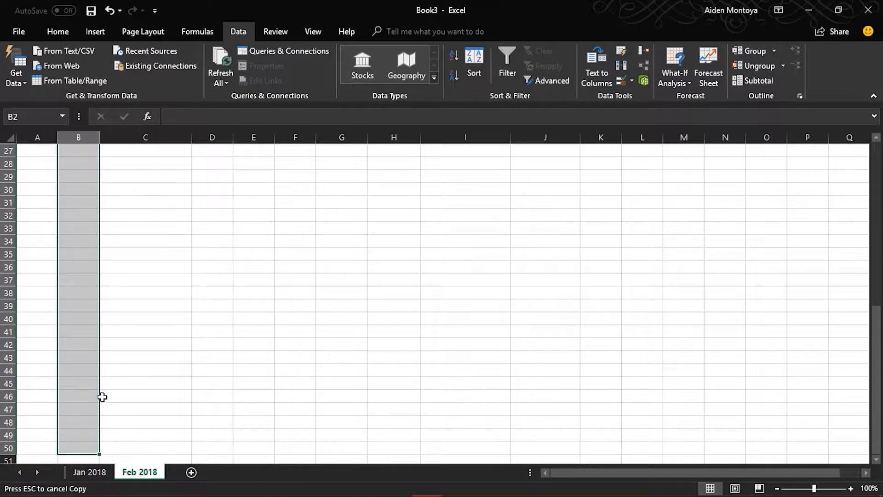
left_click(191, 472)
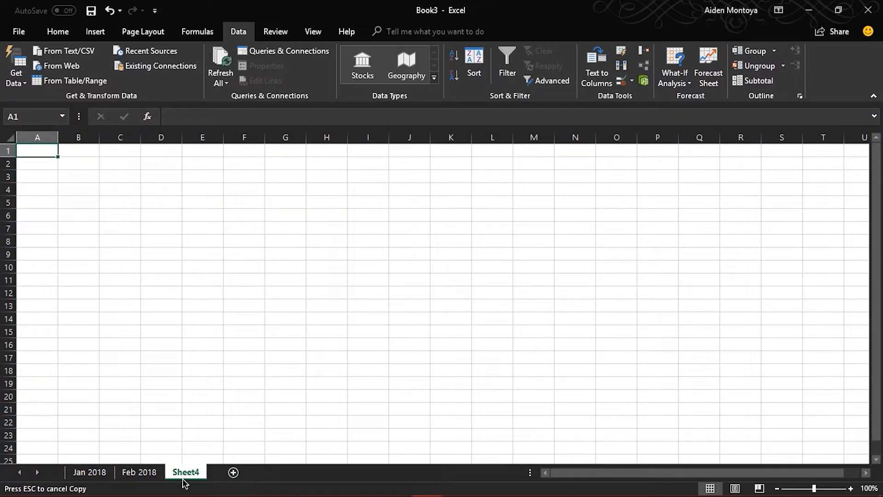
right_click(187, 473)
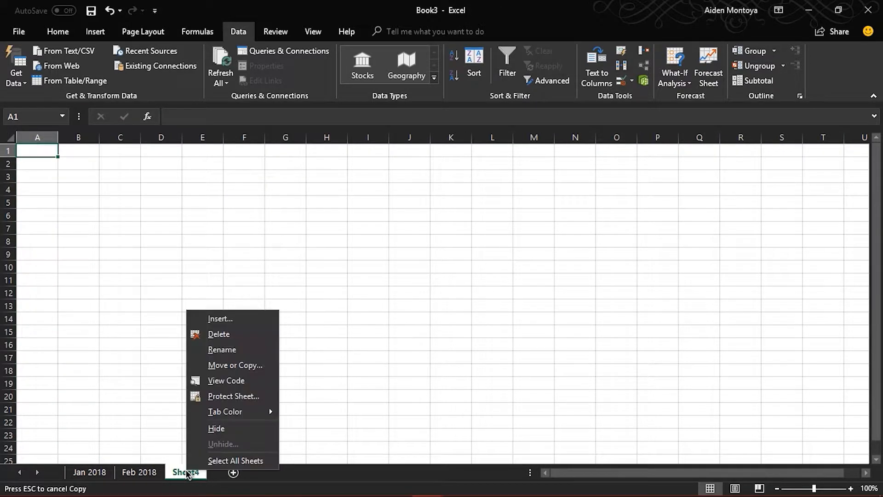
left_click(217, 351)
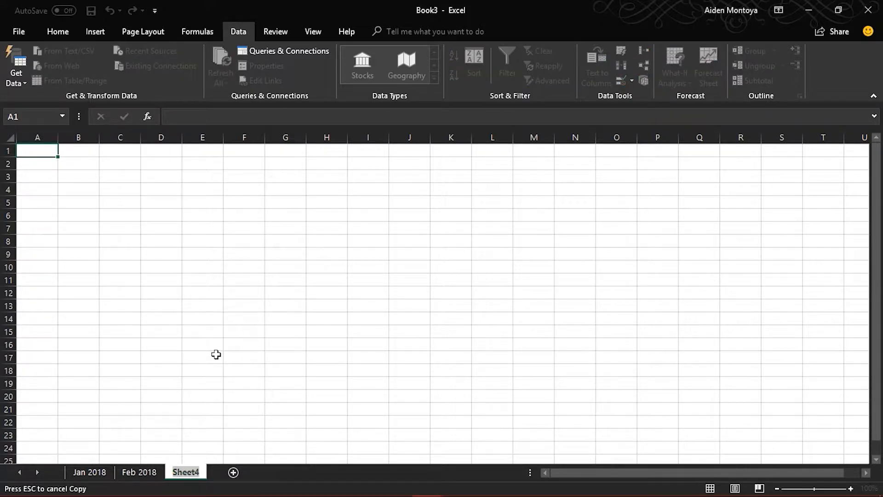
type("Values")
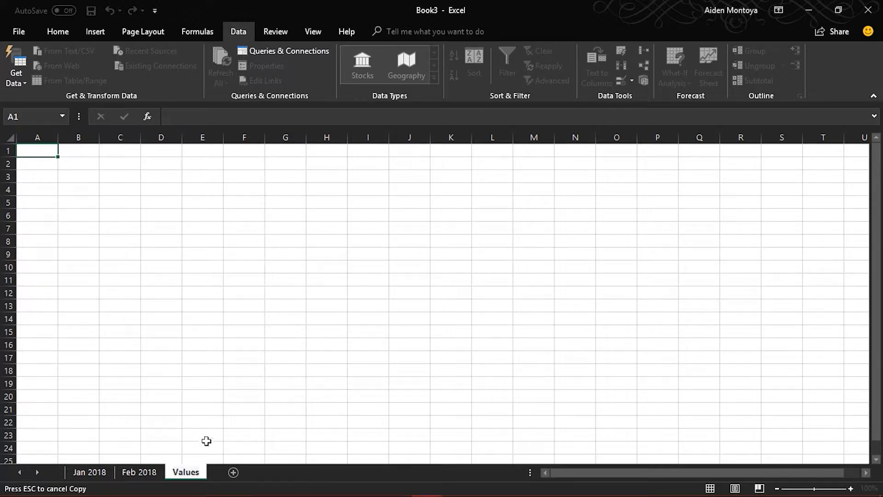
Step: Enter Field Visit in cell A1 of the Values sheet and widen column A to fit it
left_click(35, 151)
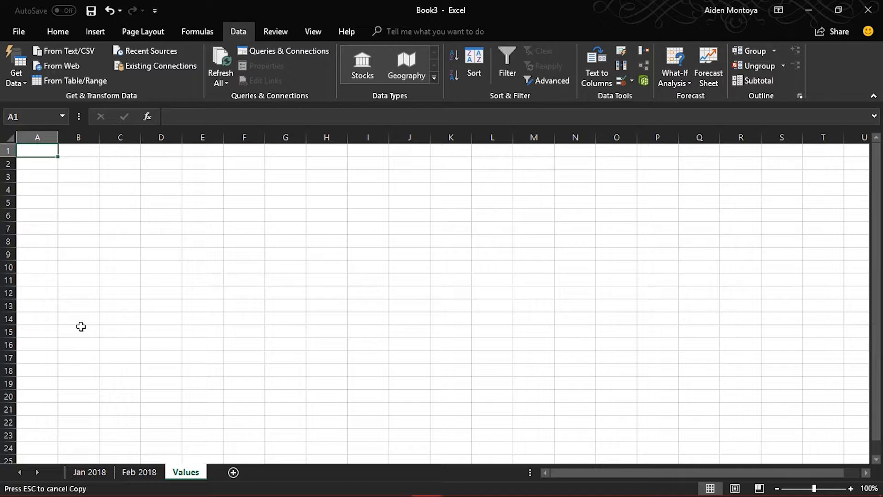
type("Field ")
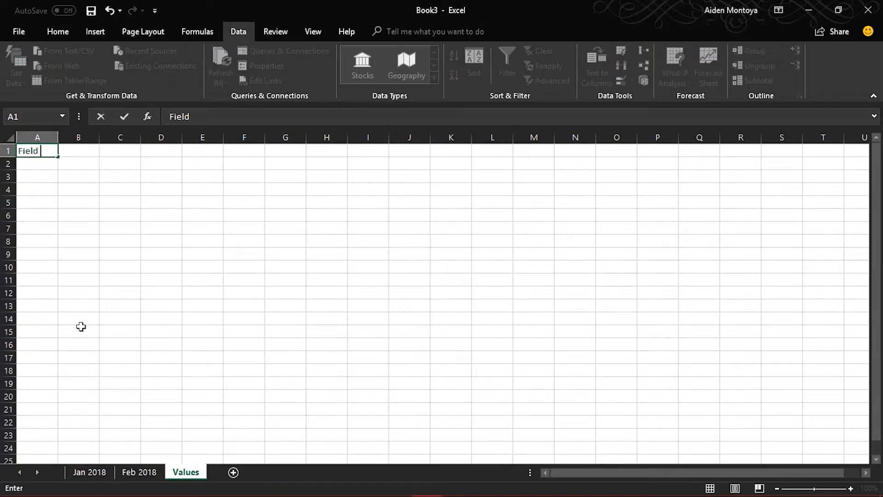
type("Visit")
left_click(49, 205)
key("ctrl+c")
left_click_drag(58, 137, 73, 137)
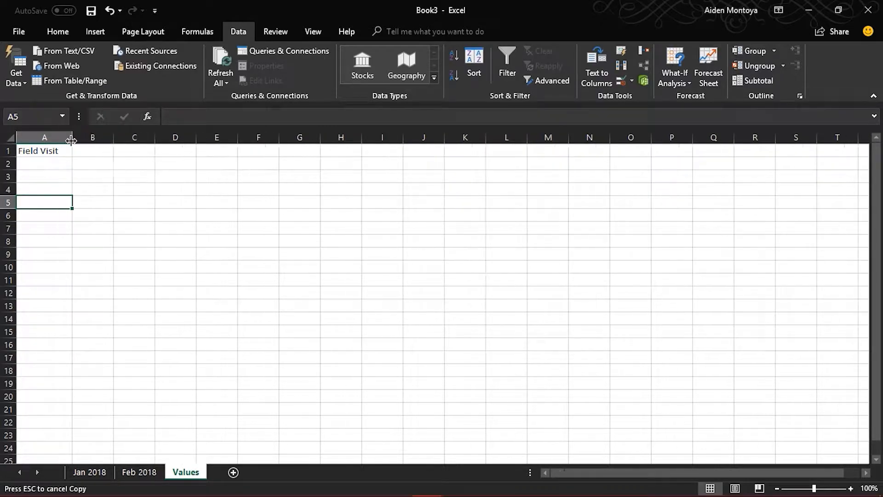
Step: Add In Person, Mail and Phone to cells A2 through A4, below Field Visit
left_click(48, 169)
key("Escape")
type("In")
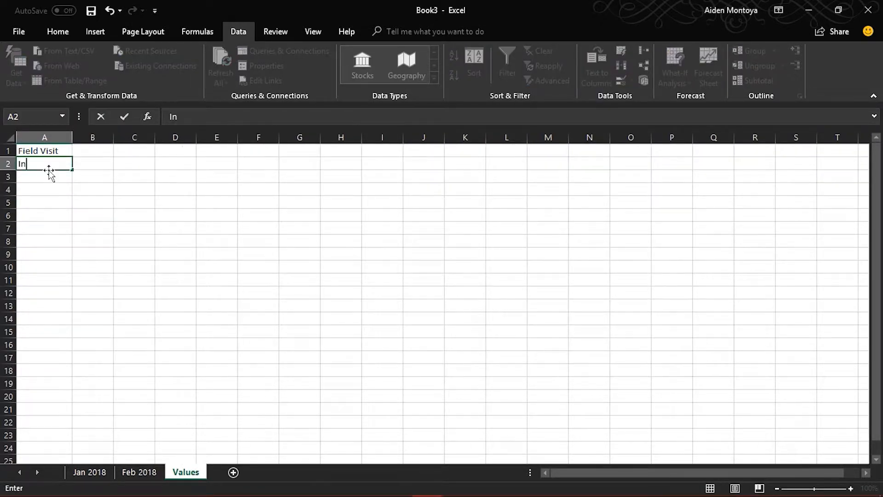
type(" Person")
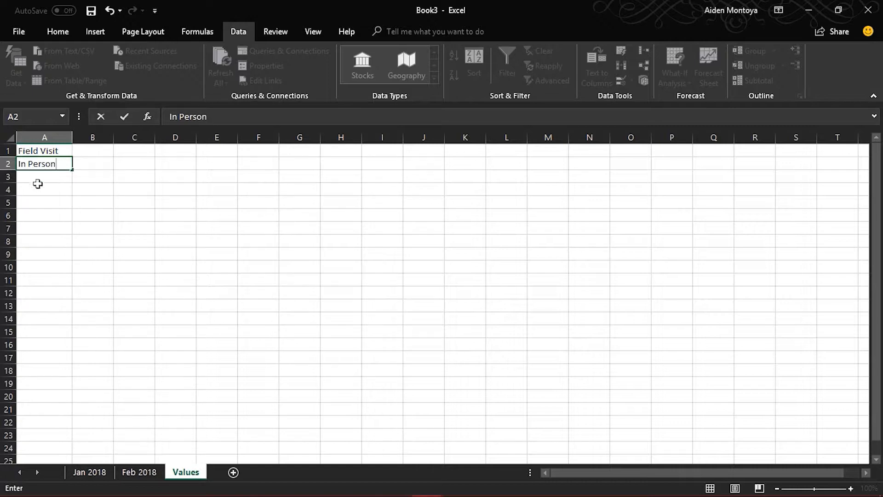
left_click(39, 176)
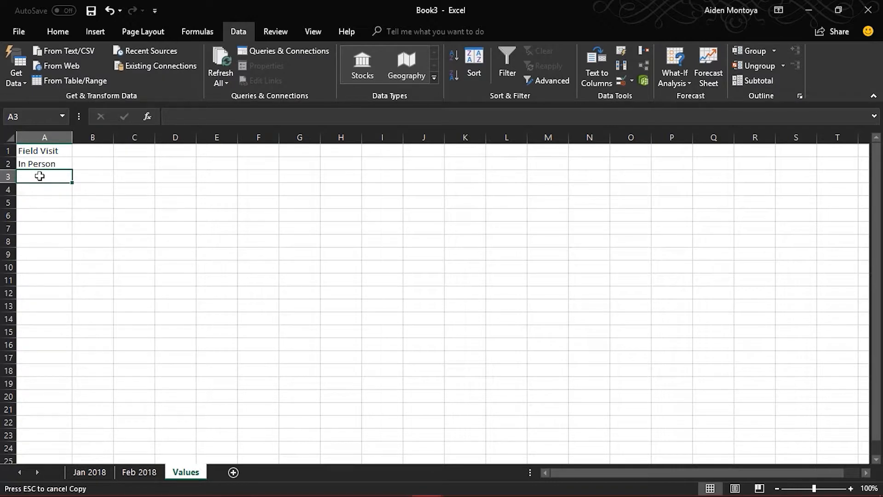
type("Mail")
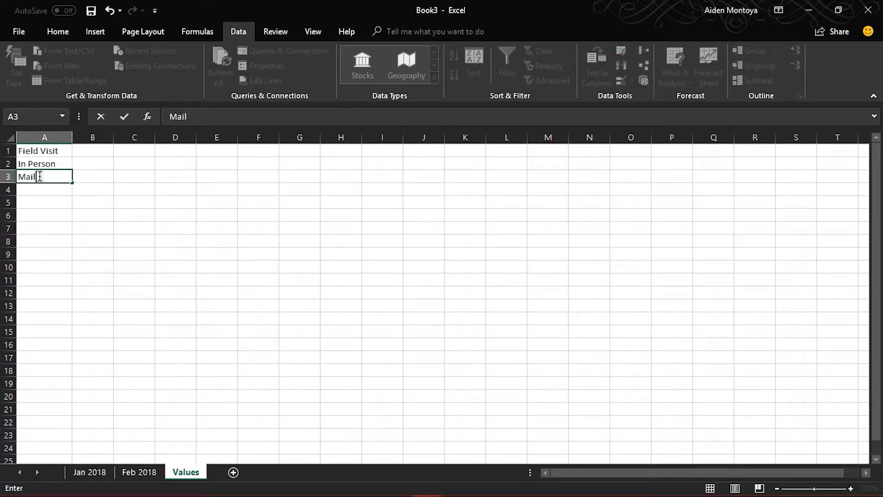
key("Return")
key("ctrl+c")
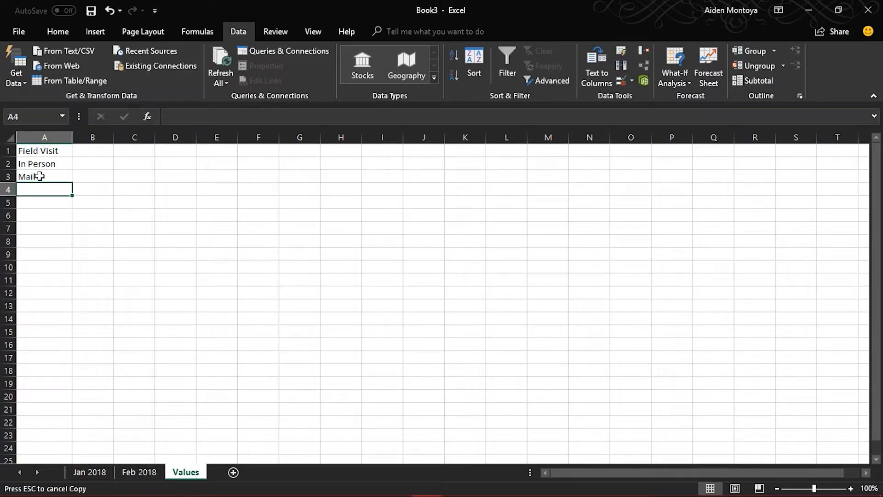
type("Phone")
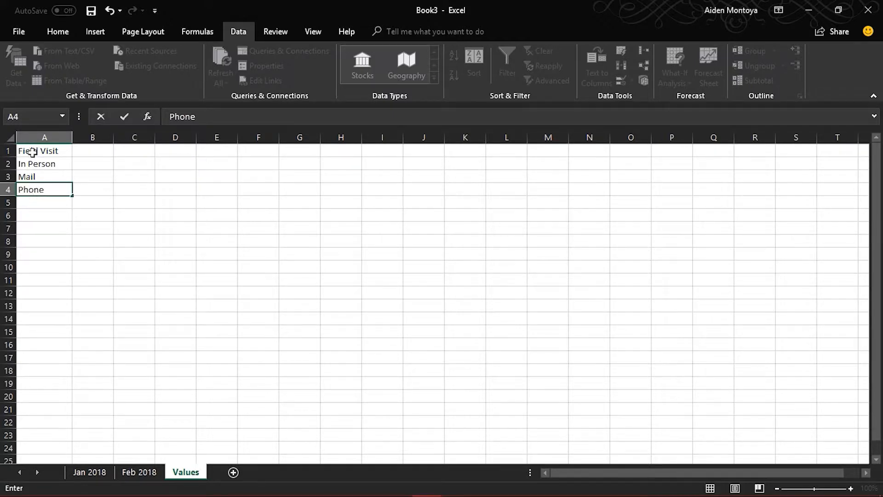
left_click(62, 214)
key("ctrl+c")
Step: Start data validation for the selected Method cells on the Feb 2018 sheet and allow only a List
left_click(132, 475)
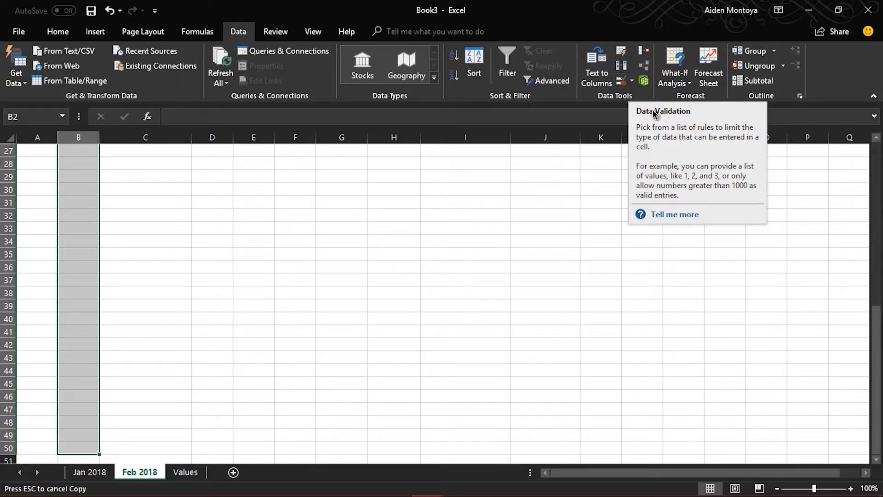
left_click(632, 81)
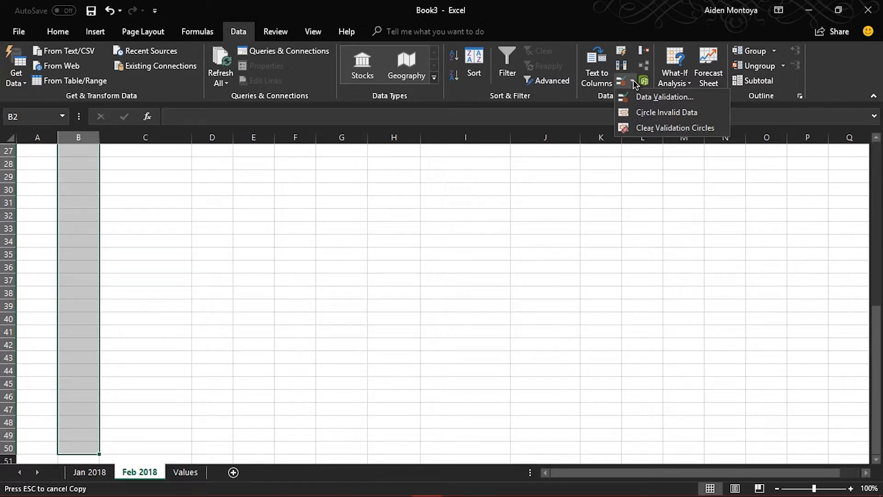
left_click(664, 97)
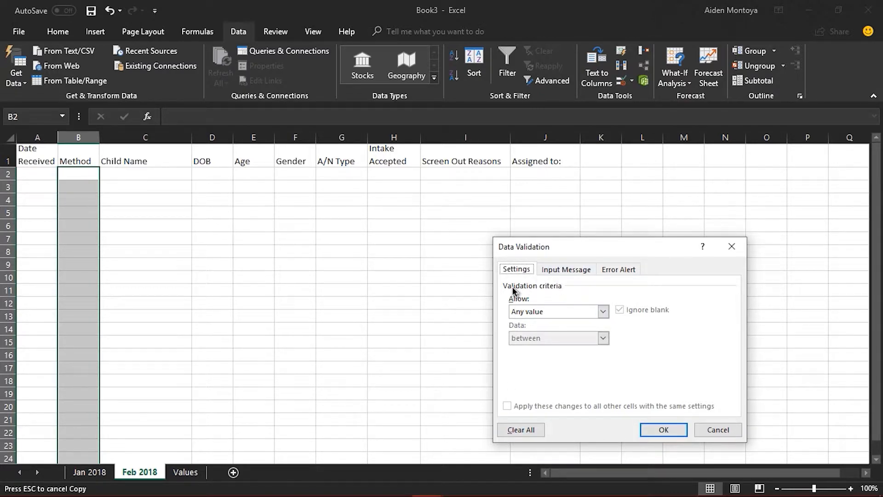
left_click(604, 311)
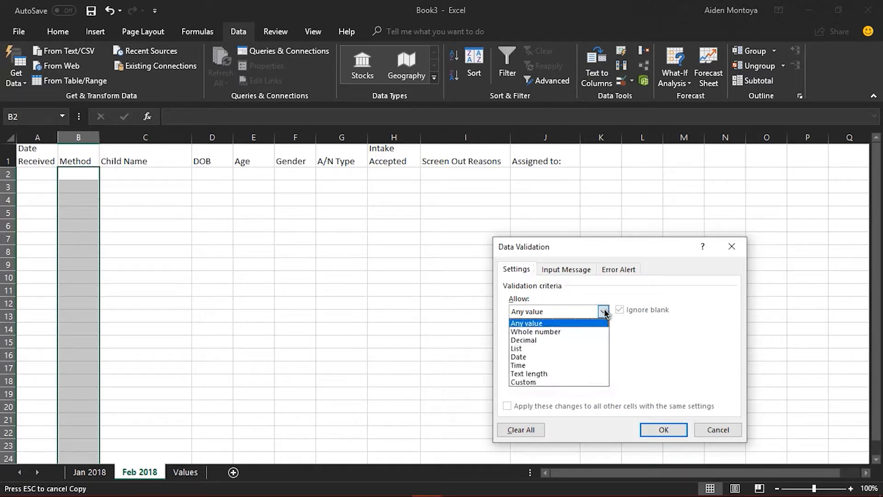
left_click(527, 349)
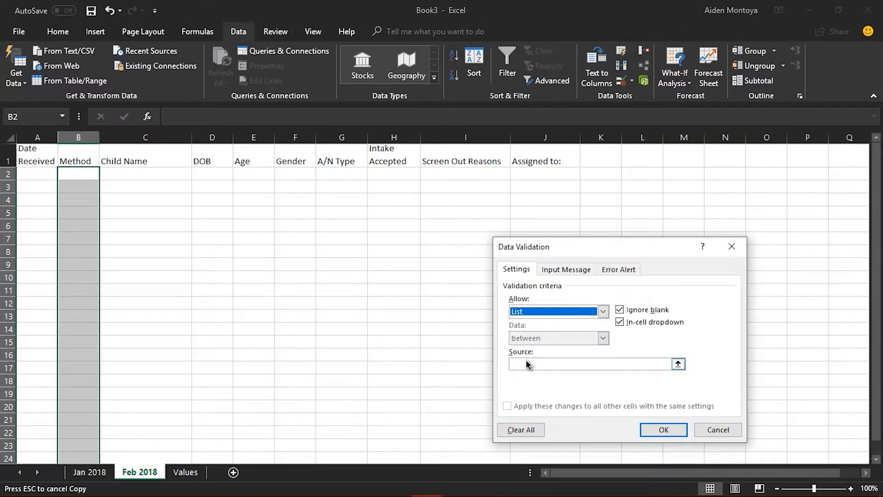
Step: Set the validation list source to cells A1:A4 of the Values sheet
left_click(678, 364)
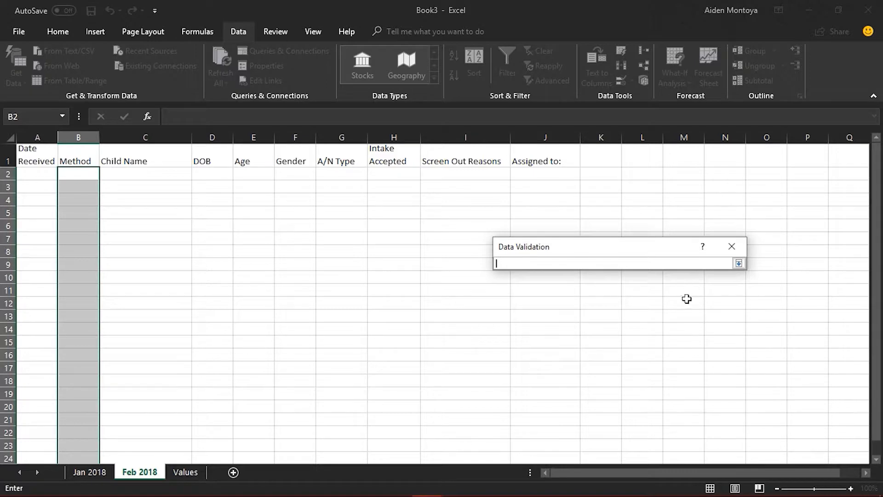
left_click(739, 263)
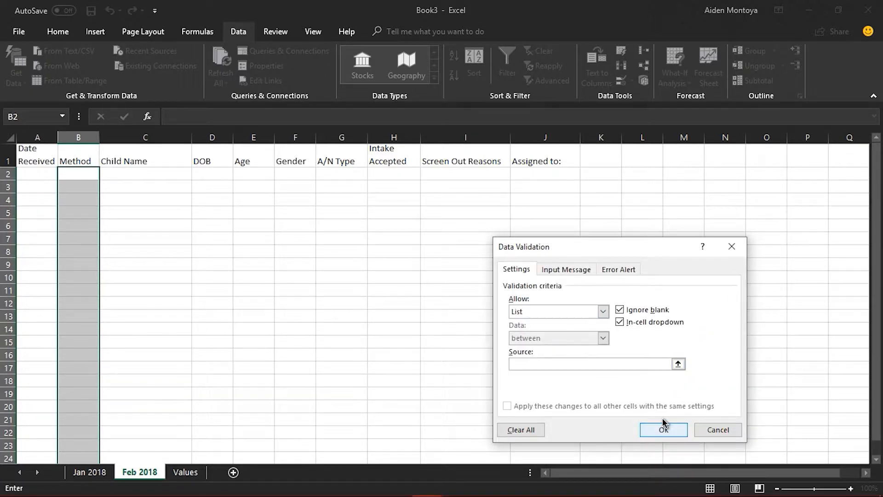
left_click(189, 472)
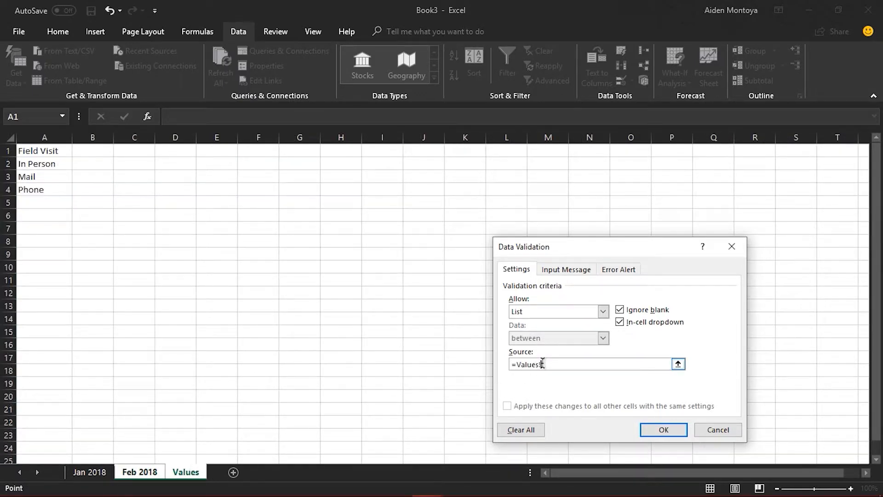
left_click_drag(511, 364, 539, 364)
key("BackSpace")
left_click_drag(34, 147, 40, 193)
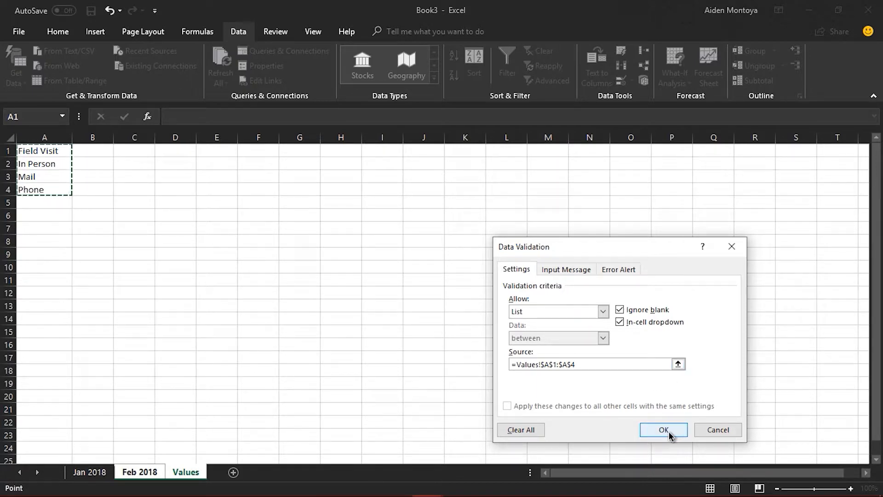
Step: Review the input message and error alert settings and apply the validation to the Method cells
left_click(563, 271)
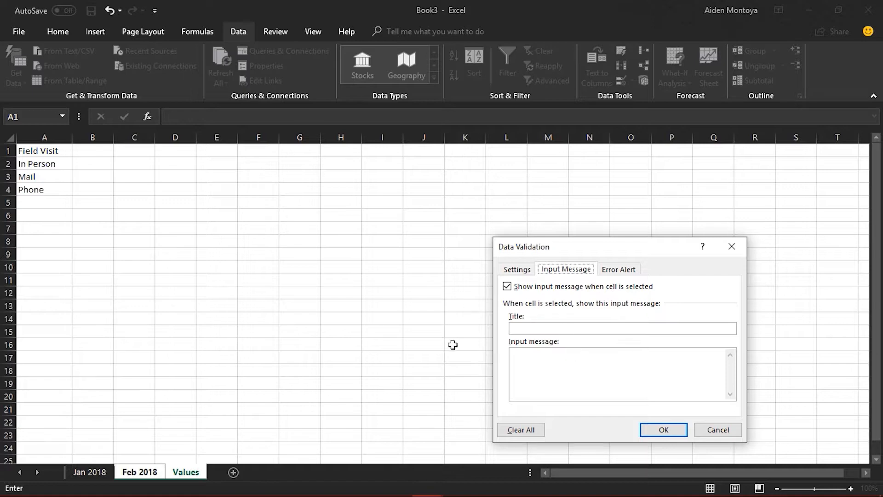
left_click(614, 269)
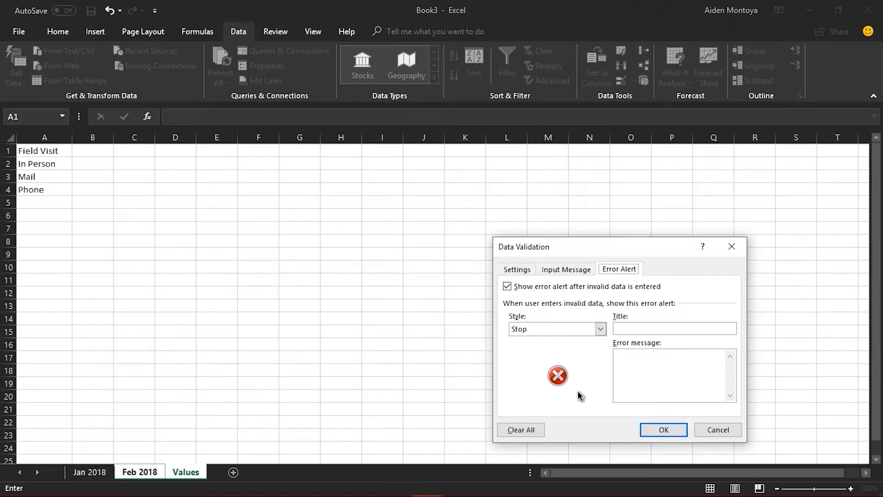
left_click(663, 429)
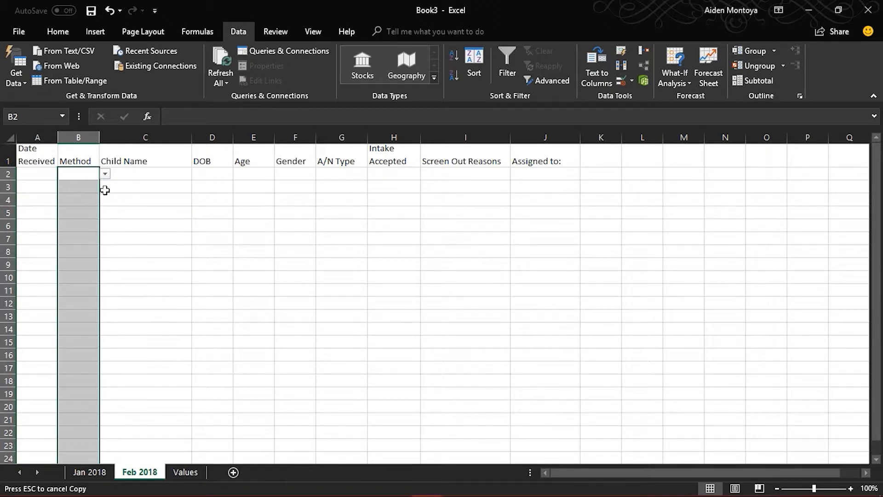
Step: Choose Phone from the dropdown list in Method cell B2
left_click(80, 173)
left_click(106, 175)
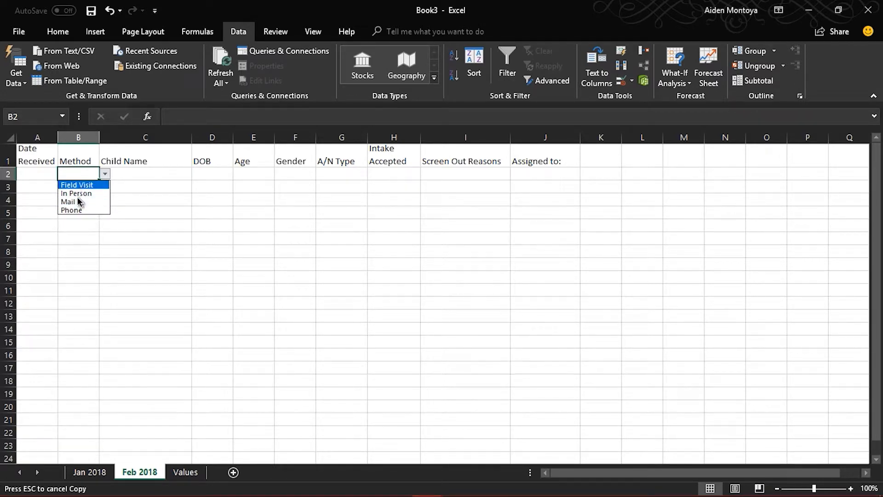
left_click(75, 209)
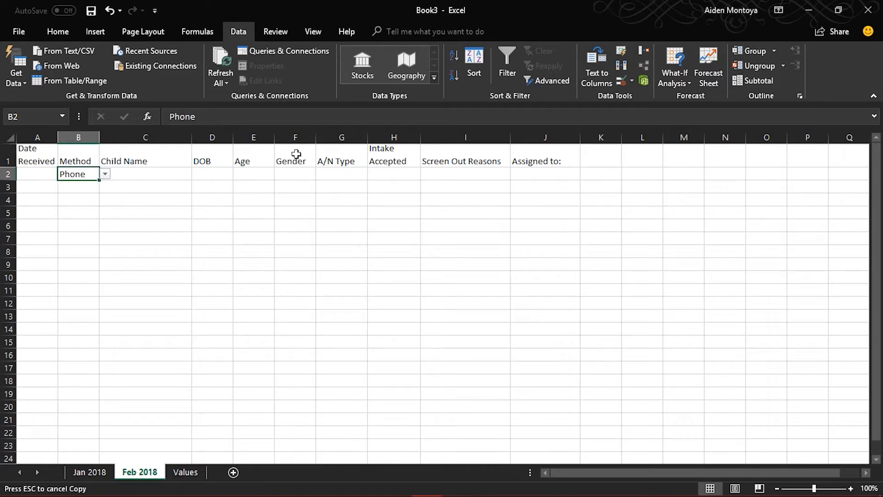
Step: Select the Gender cells F2:F50 on Feb 2018 and enter Female and Male in C1 and C2 of the Values sheet
left_click_drag(289, 172, 290, 394)
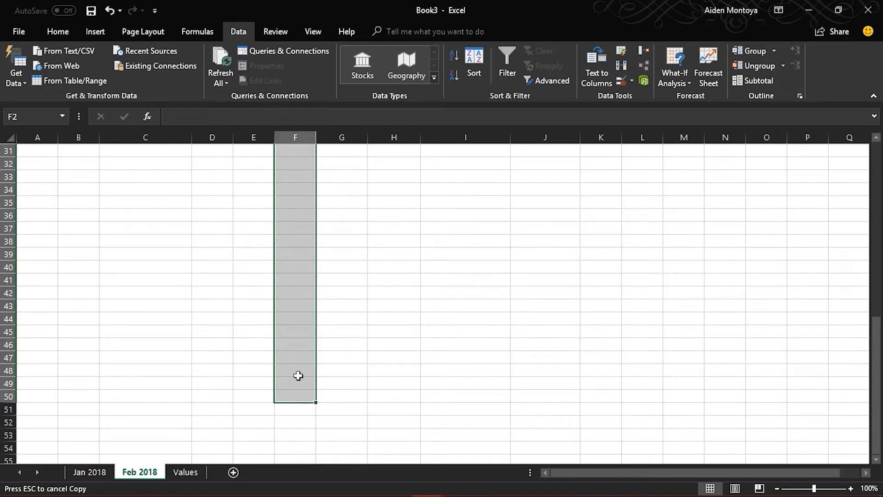
left_click(182, 472)
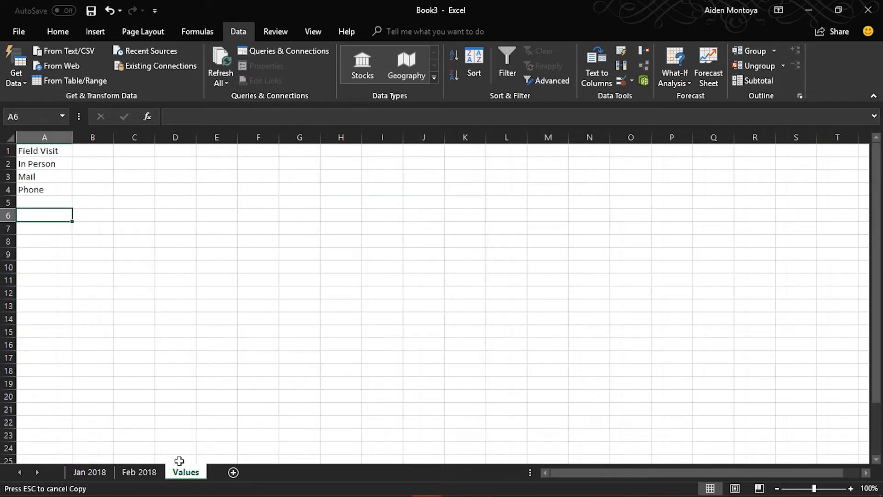
left_click(117, 153)
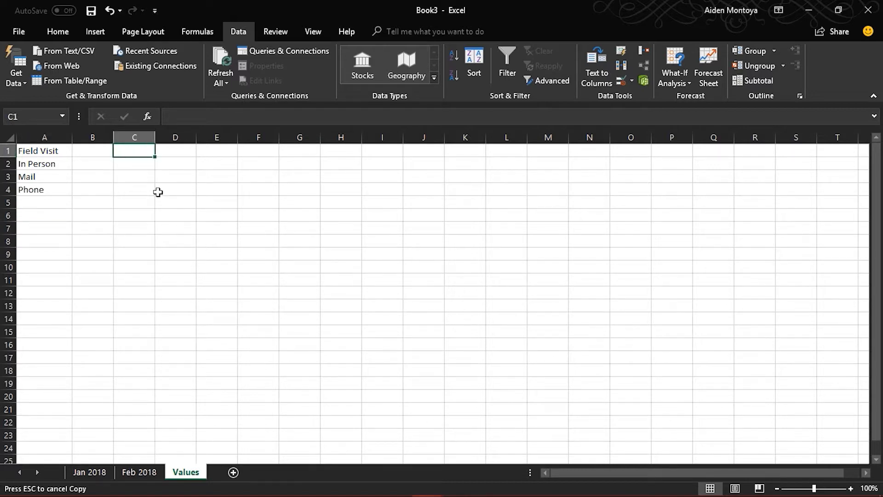
type("Female")
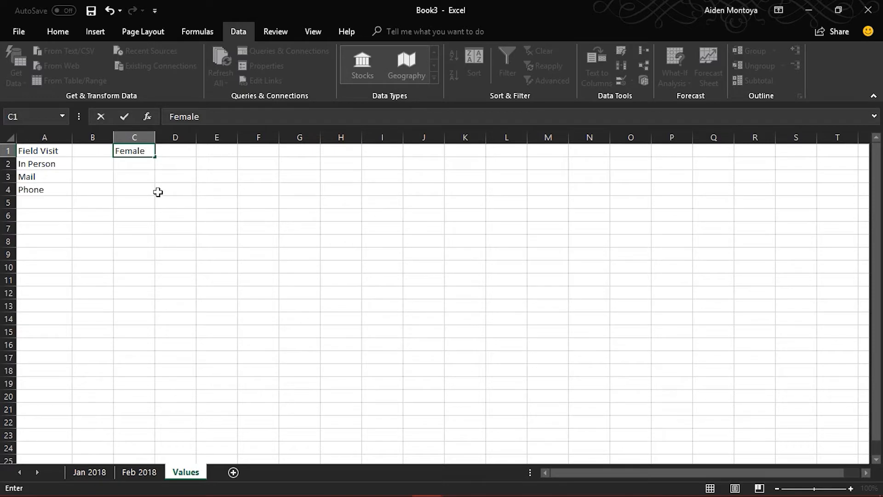
key("Return")
type("Male")
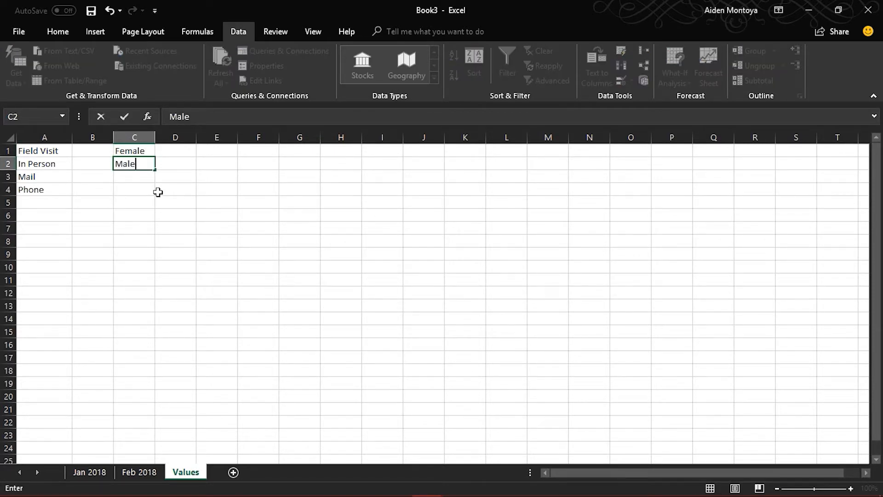
left_click(140, 185)
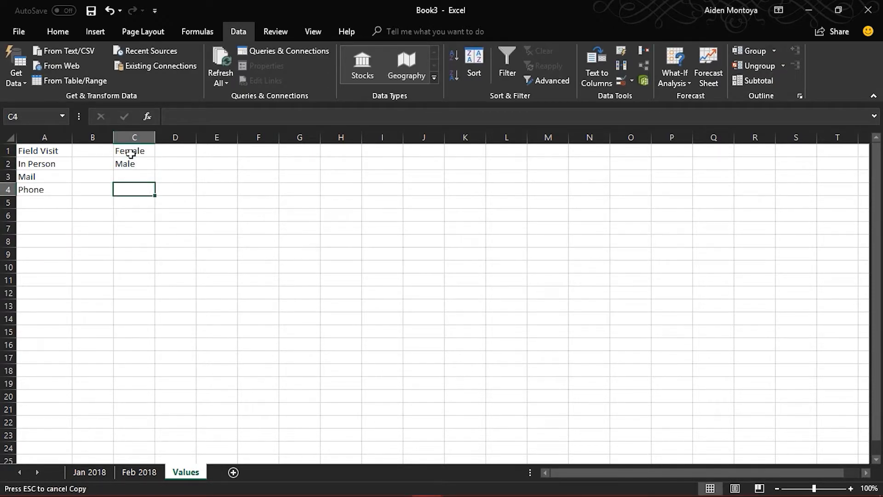
Step: Open data validation for the selected Gender cells F2:F50 on Feb 2018 and allow only list entries
left_click(139, 472)
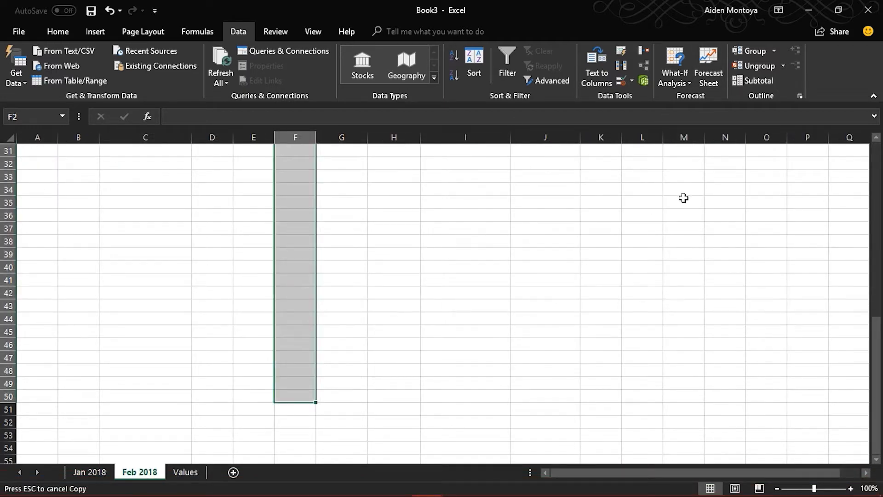
left_click(644, 81)
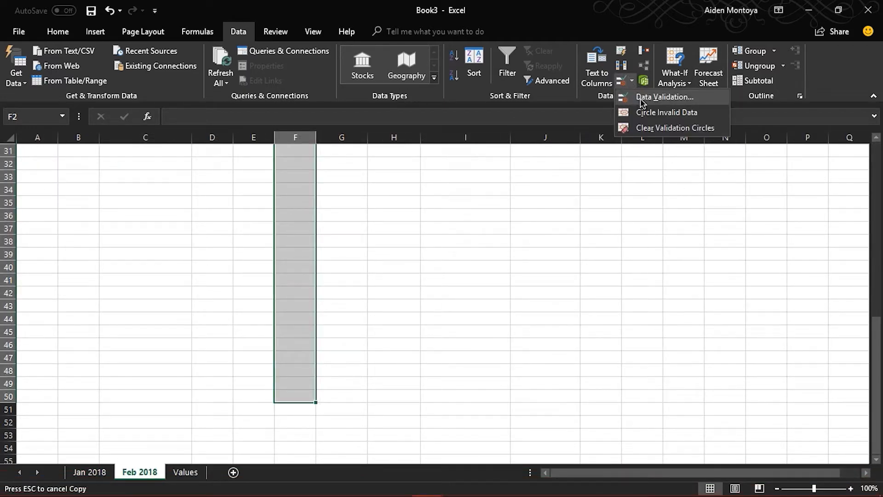
left_click(643, 98)
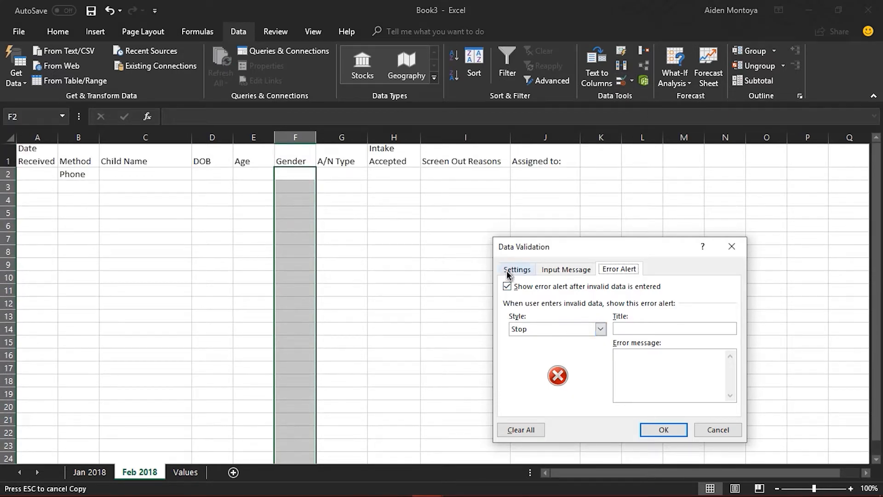
left_click(516, 269)
left_click(603, 312)
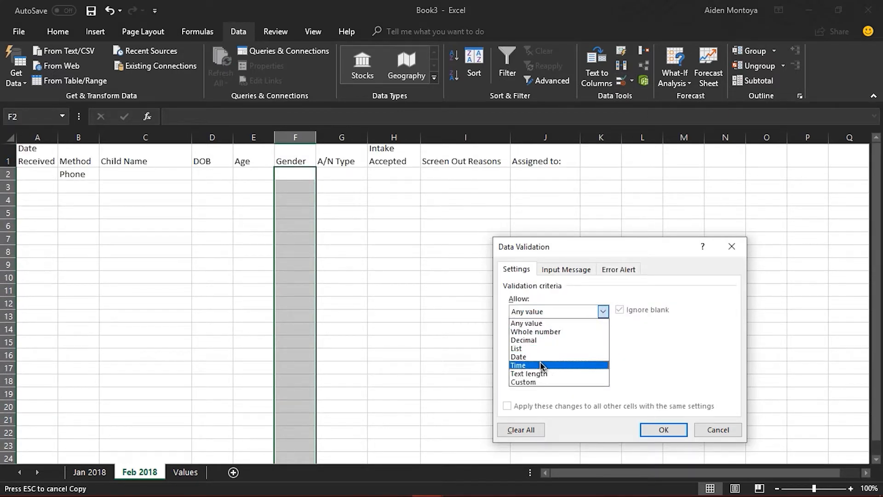
left_click(517, 349)
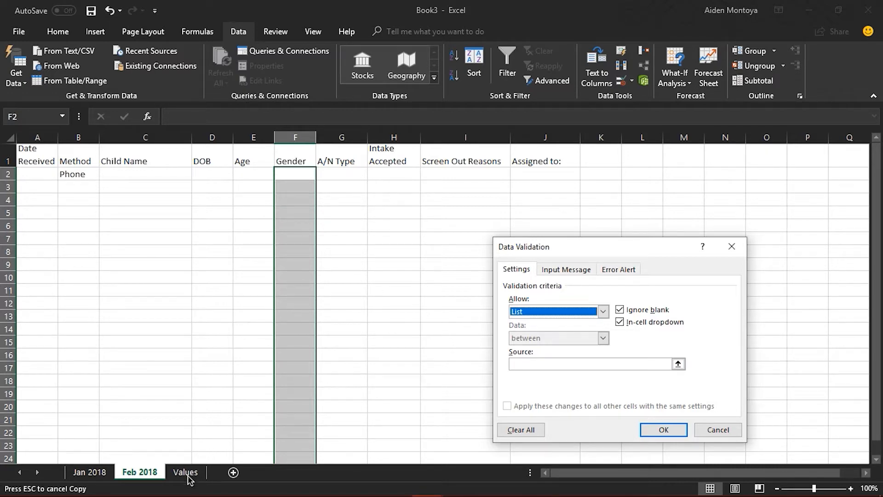
Step: Set the Gender validation list source to cells C1:C2 of the Values sheet and apply the validation
left_click(631, 364)
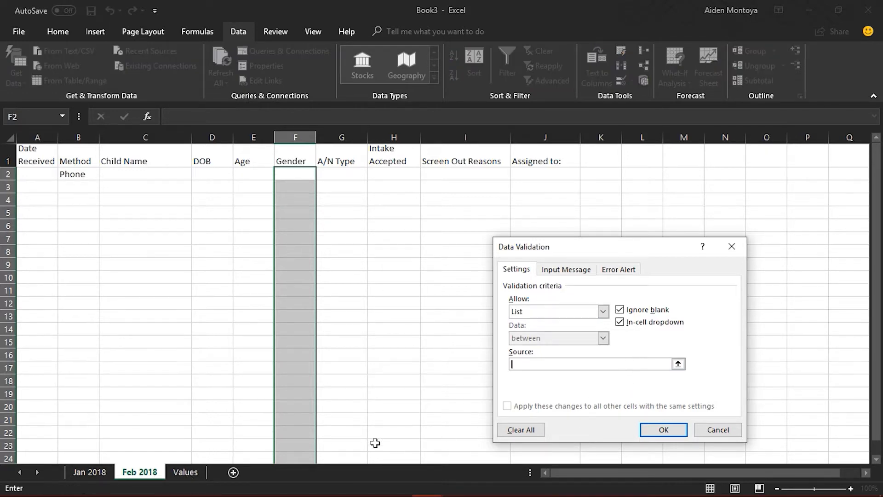
left_click(176, 475)
left_click_drag(127, 151, 127, 166)
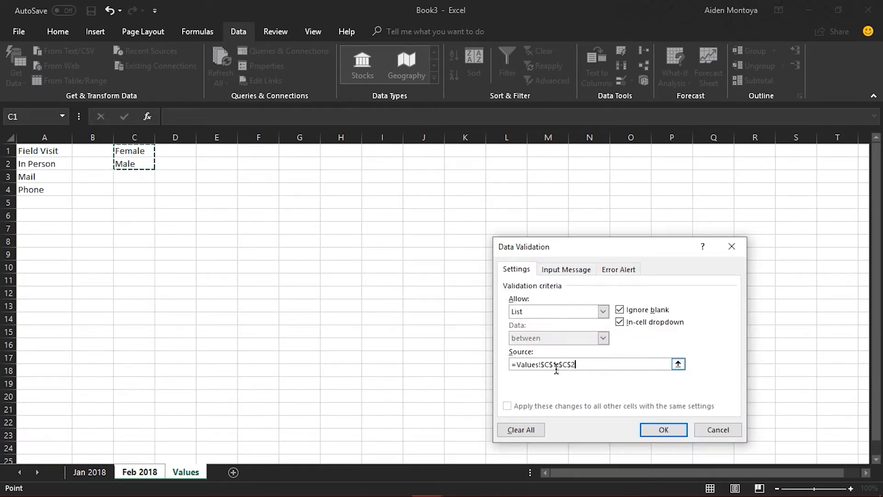
left_click(675, 430)
Step: Check the dropdown options in Gender cell F2 without choosing one
left_click(299, 171)
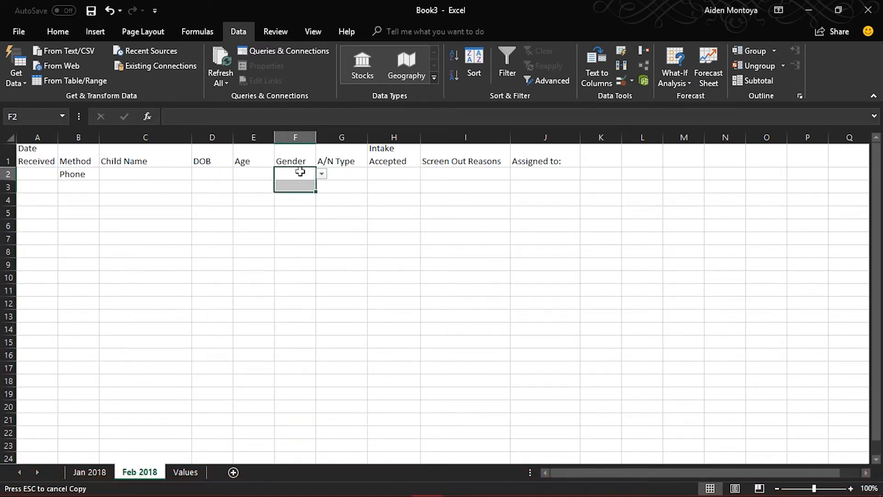
left_click(323, 175)
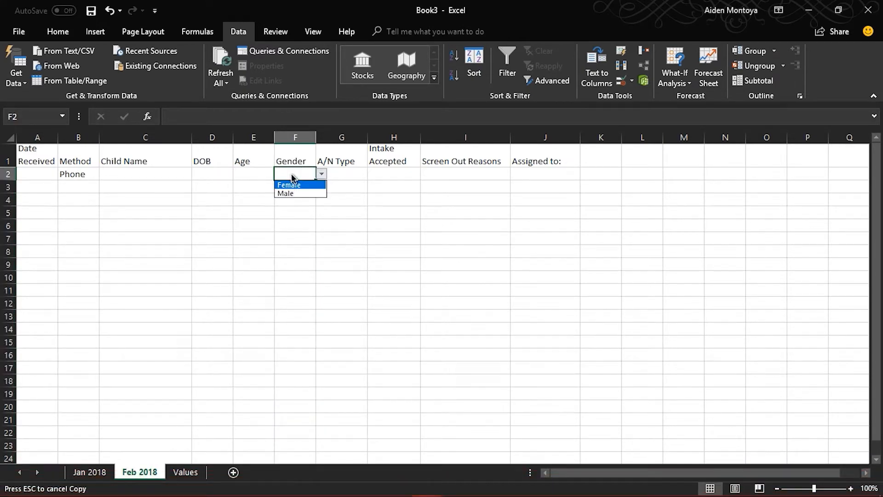
left_click(296, 210)
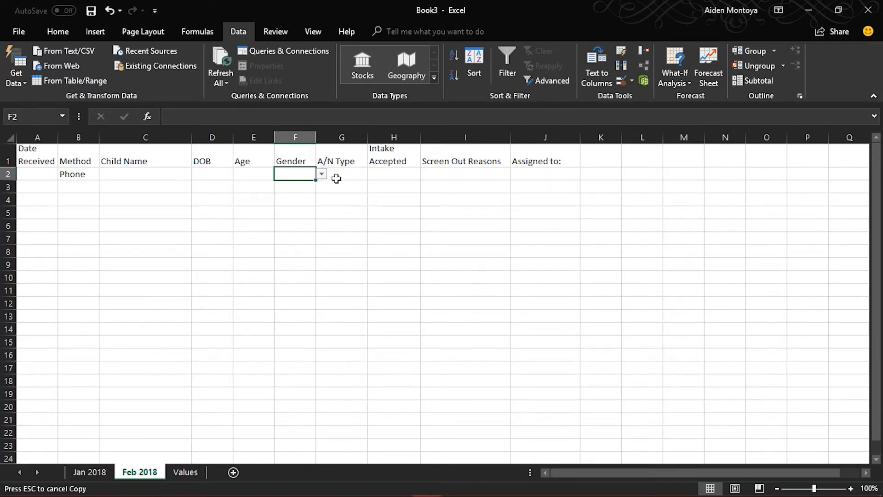
left_click(362, 174)
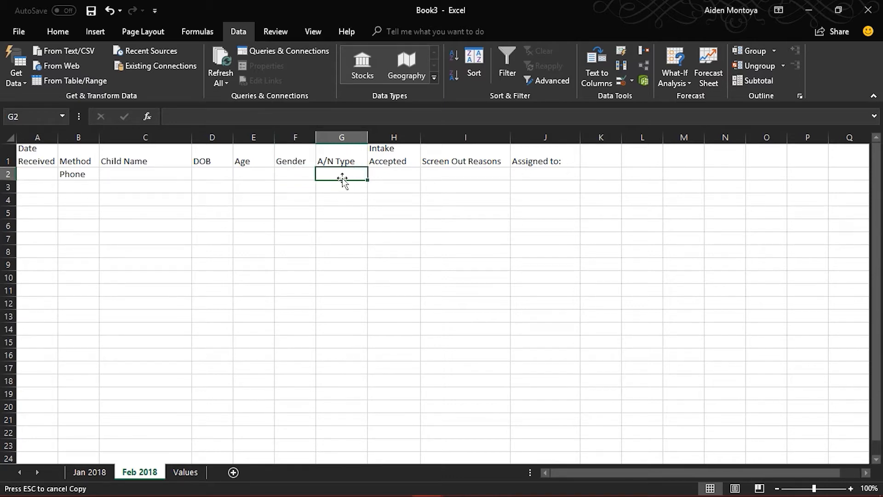
left_click_drag(341, 225, 341, 265)
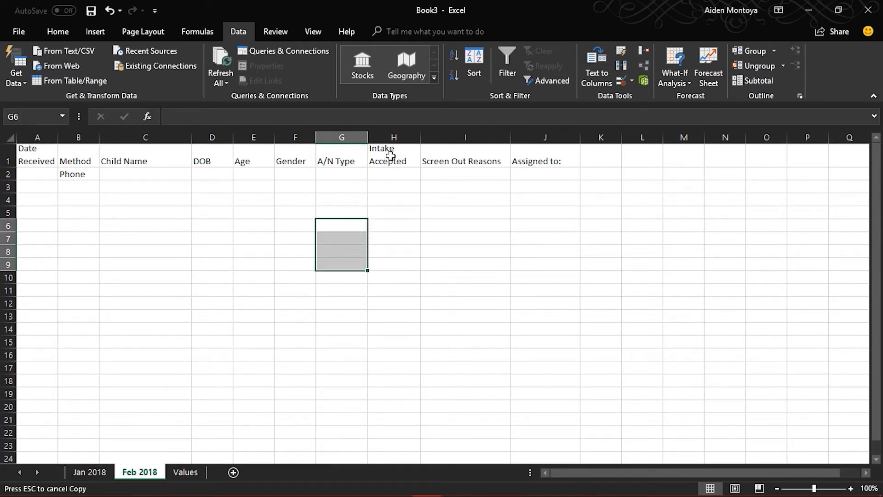
mouse_move(389, 173)
left_mouse_down()
mouse_move(392, 257)
mouse_move(400, 175)
left_mouse_up()
mouse_move(492, 174)
left_mouse_down()
mouse_move(491, 288)
mouse_move(483, 165)
mouse_move(485, 176)
left_mouse_up()
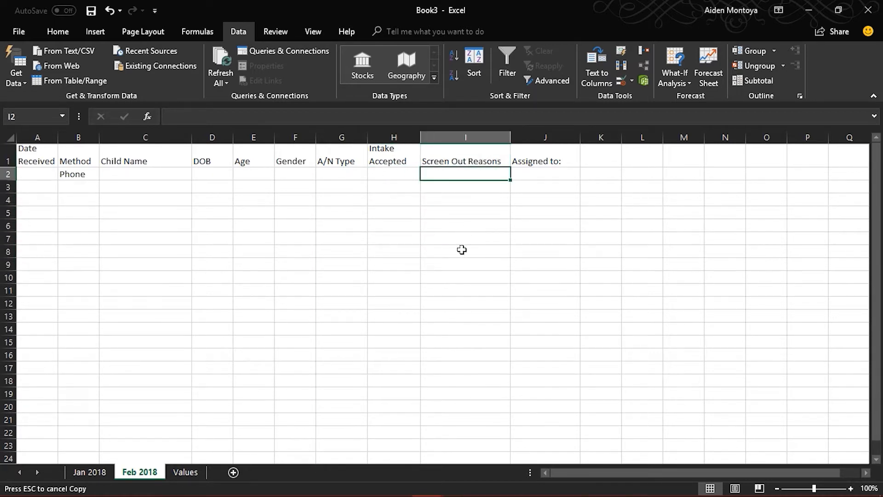